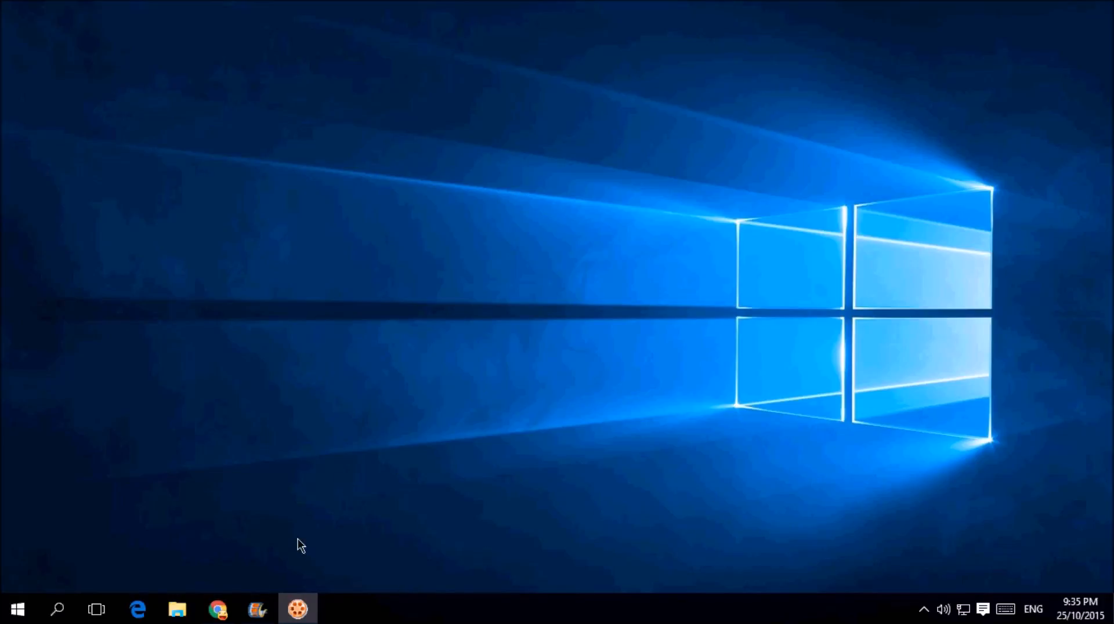
# Switch to Movie Maker and preview the movie's opening and the beginning of the stage dance video clip.
pyautogui.click(257, 609)
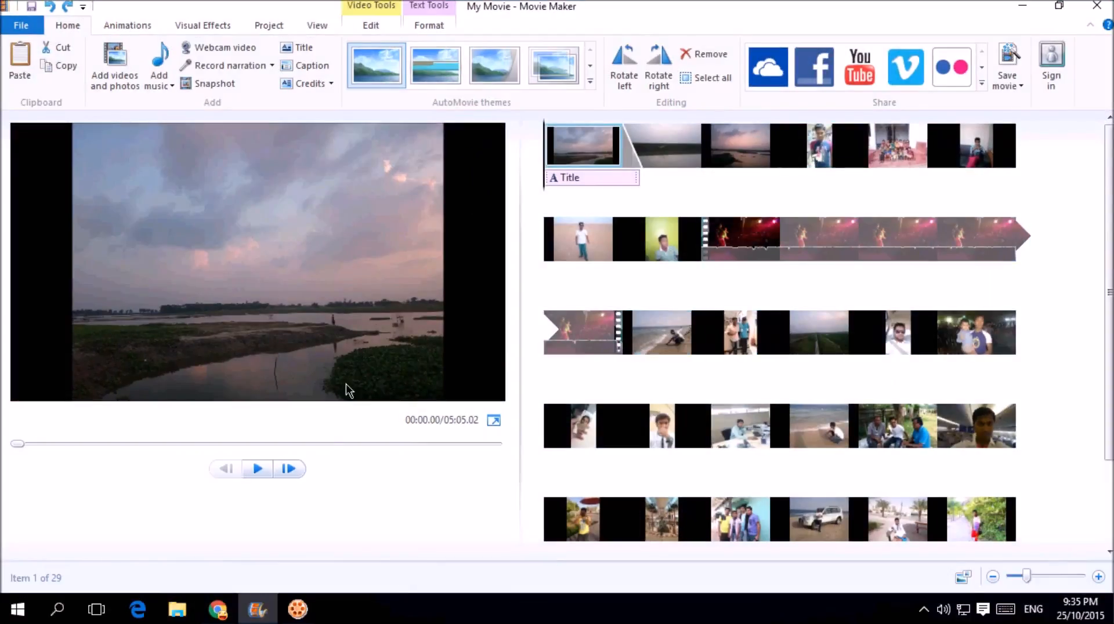
pyautogui.click(257, 468)
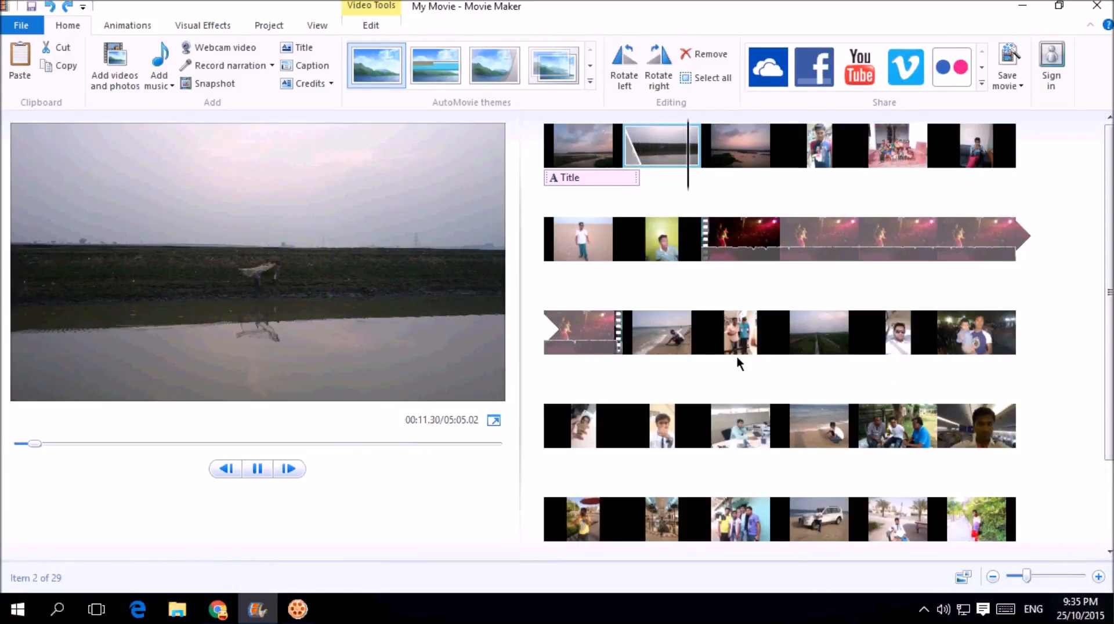
pyautogui.click(718, 243)
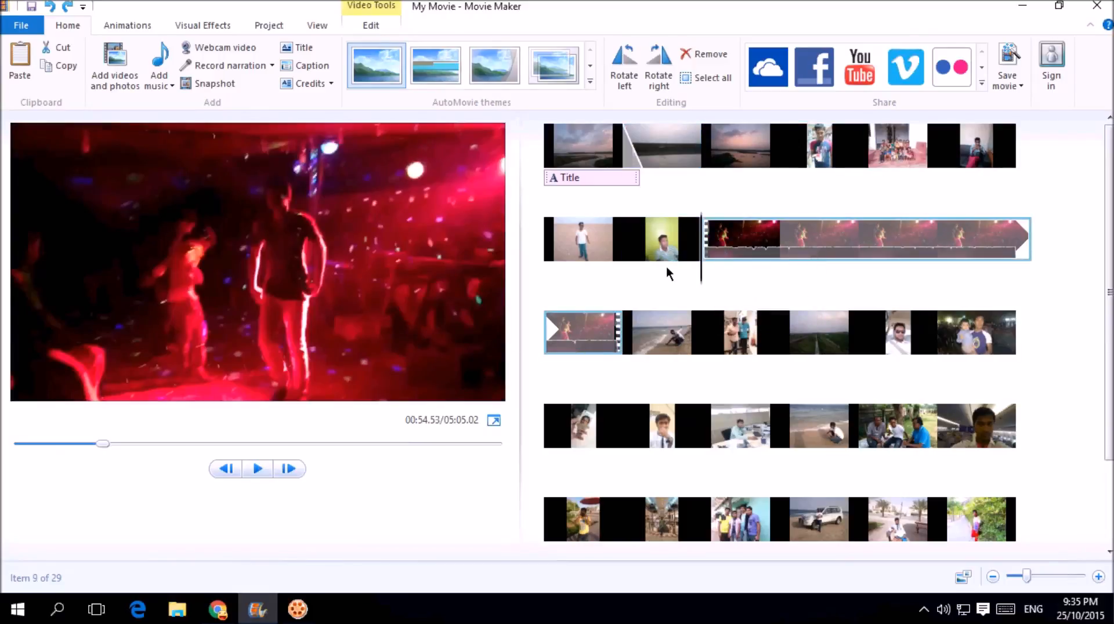
pyautogui.click(259, 469)
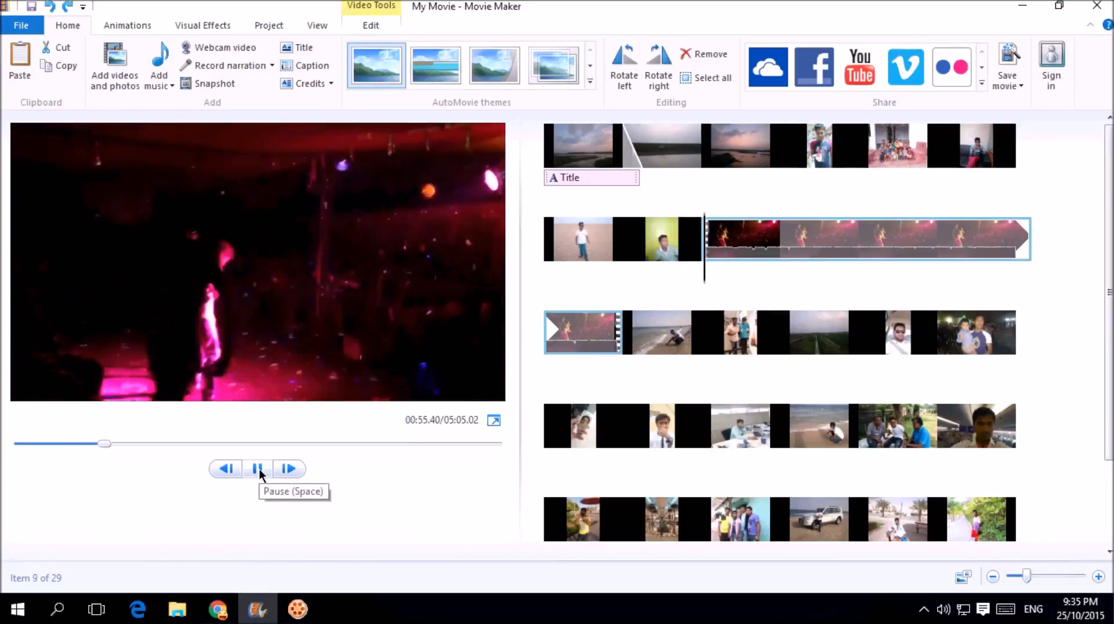
pyautogui.click(259, 469)
pyautogui.click(258, 469)
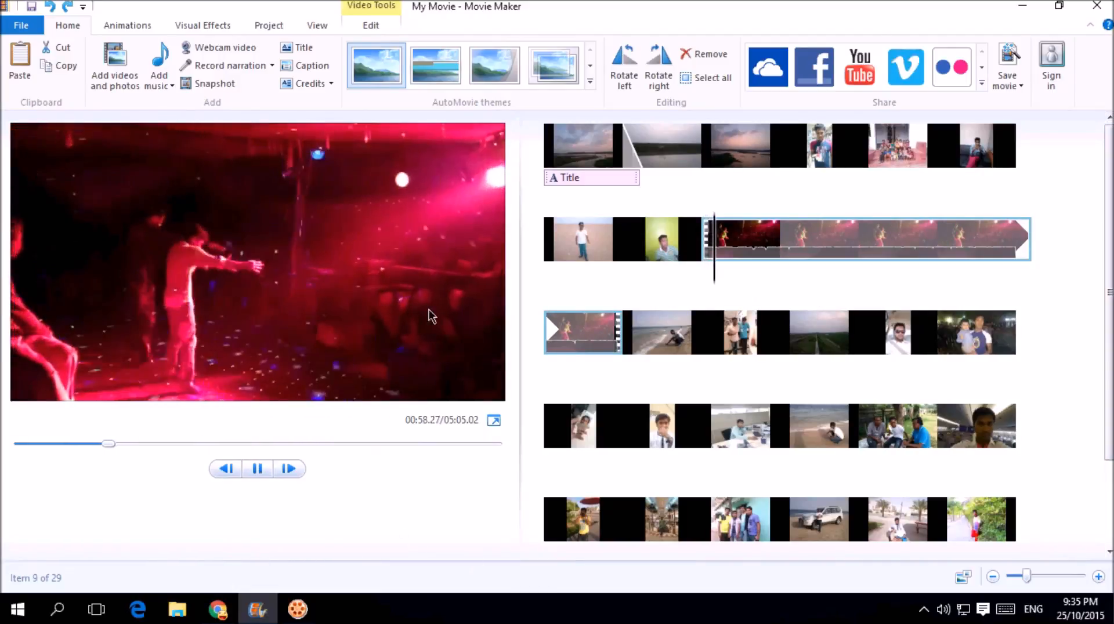
pyautogui.click(258, 469)
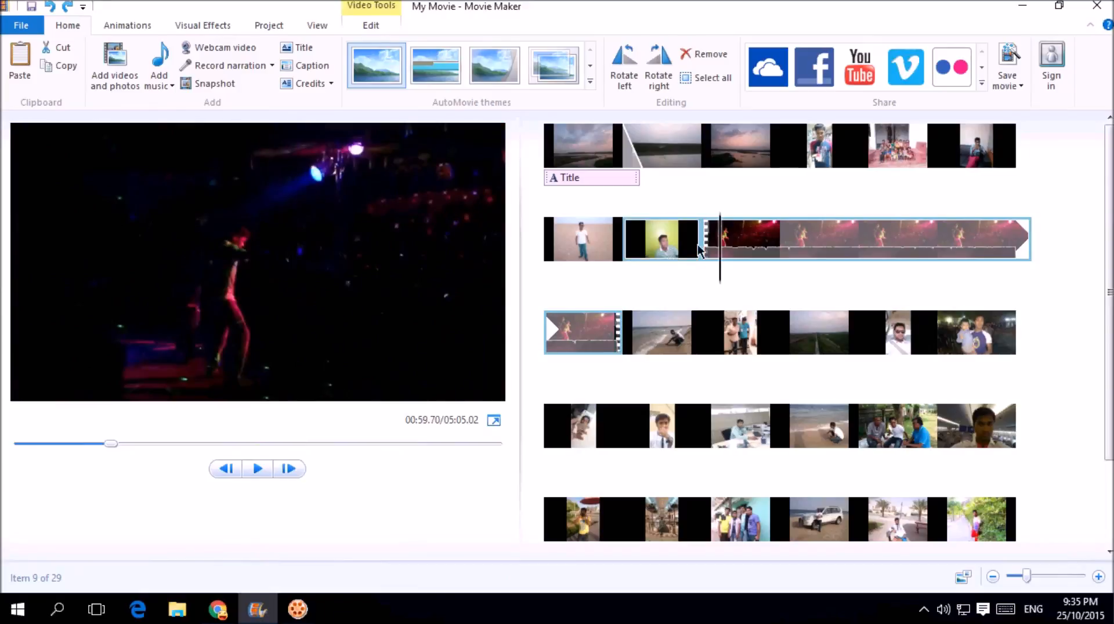
# Split the stage dance video clip at 00:59.57.
pyautogui.moveTo(717, 258)
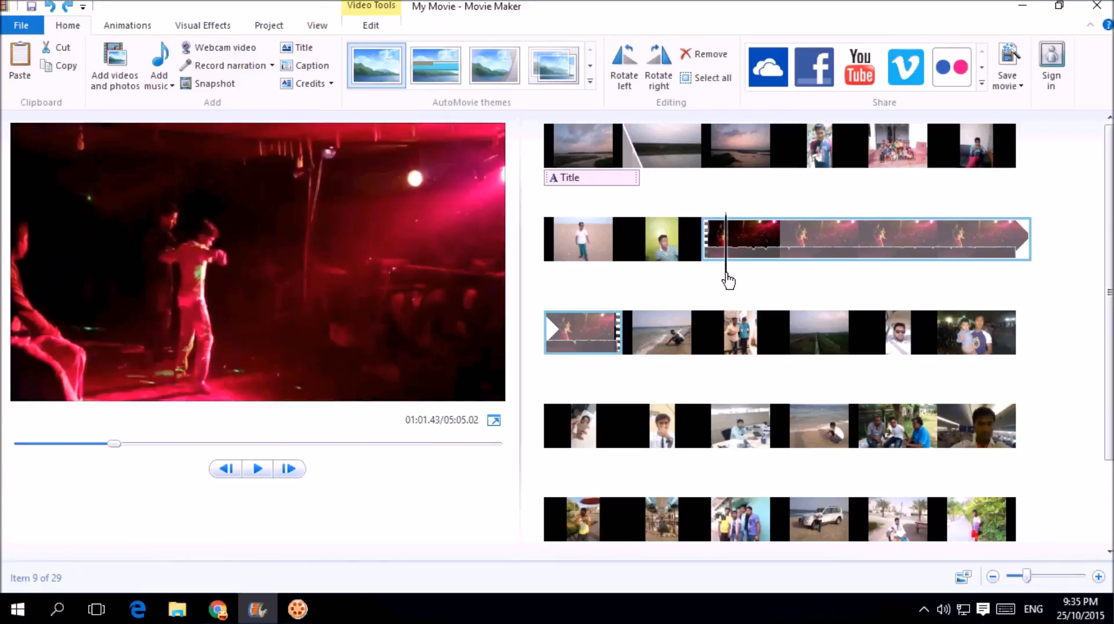
pyautogui.click(724, 277)
pyautogui.click(721, 278)
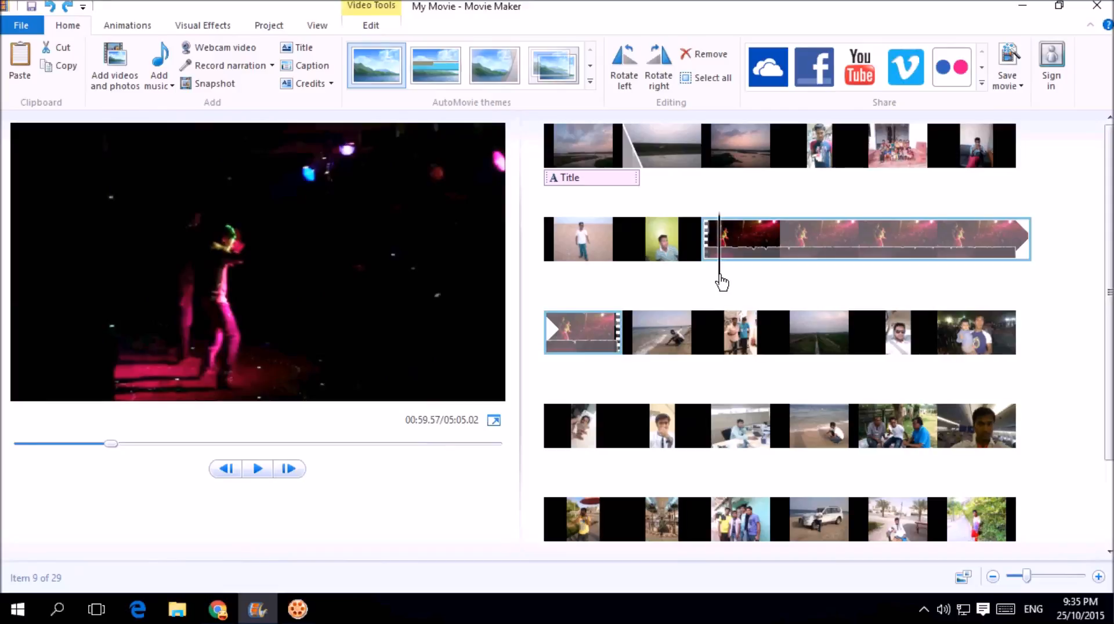
pyautogui.click(370, 27)
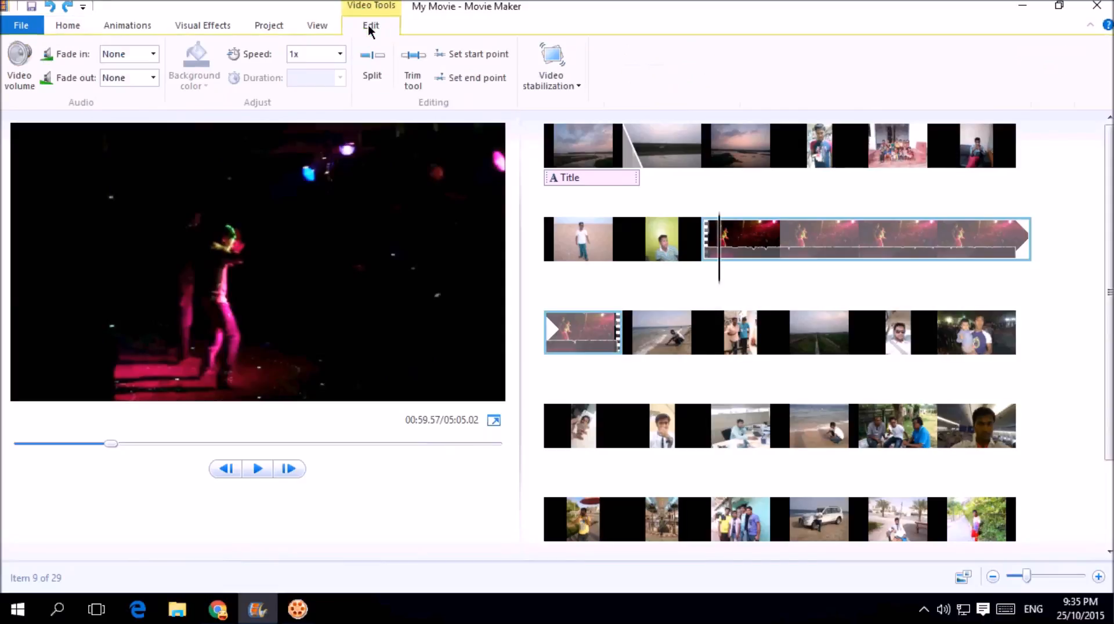
pyautogui.click(371, 79)
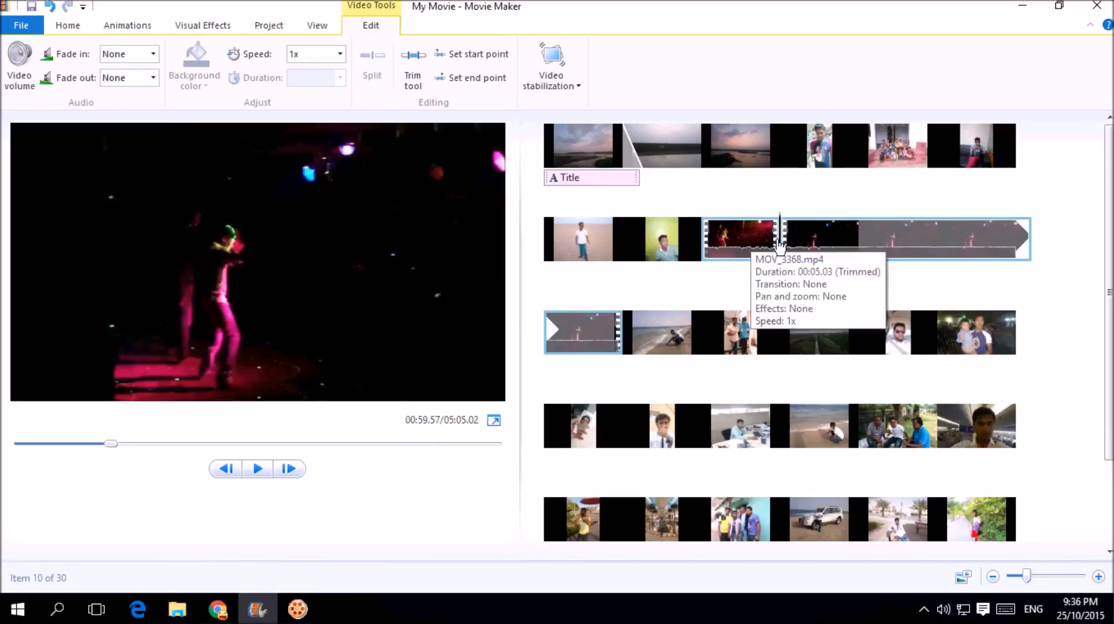
# Play a short stretch of each of the two parts of the split dance video.
pyautogui.click(745, 247)
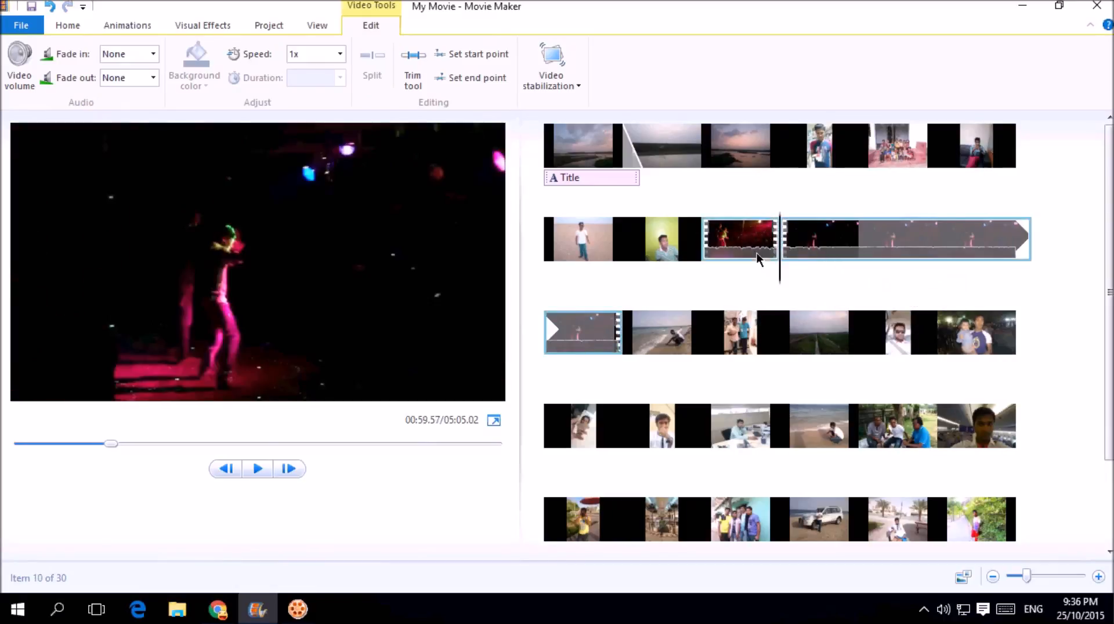
pyautogui.click(258, 469)
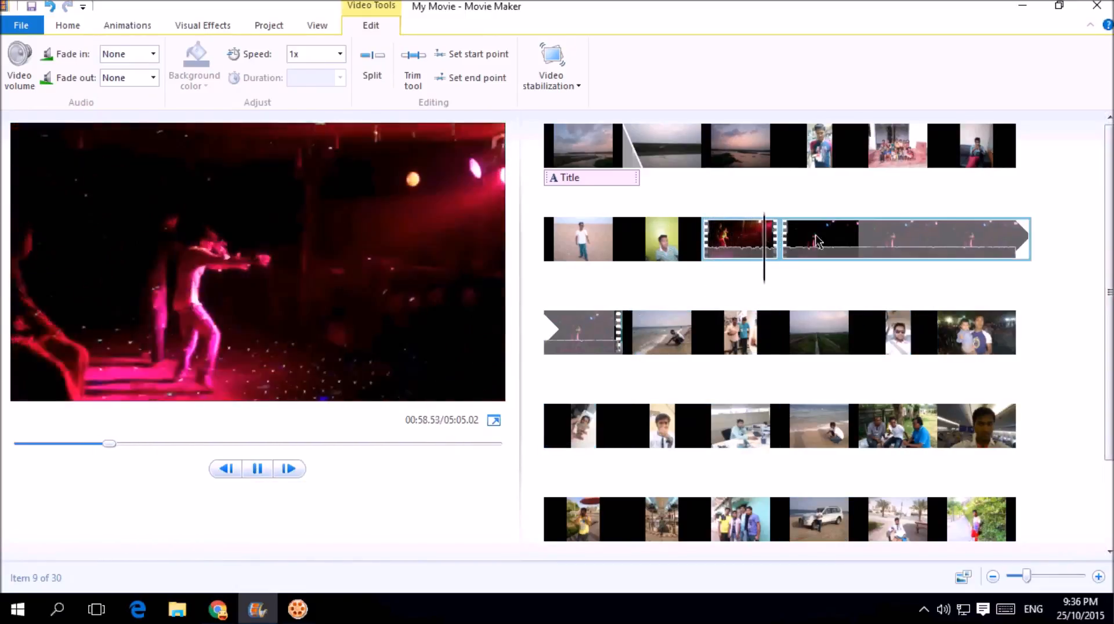
pyautogui.click(257, 468)
pyautogui.click(765, 242)
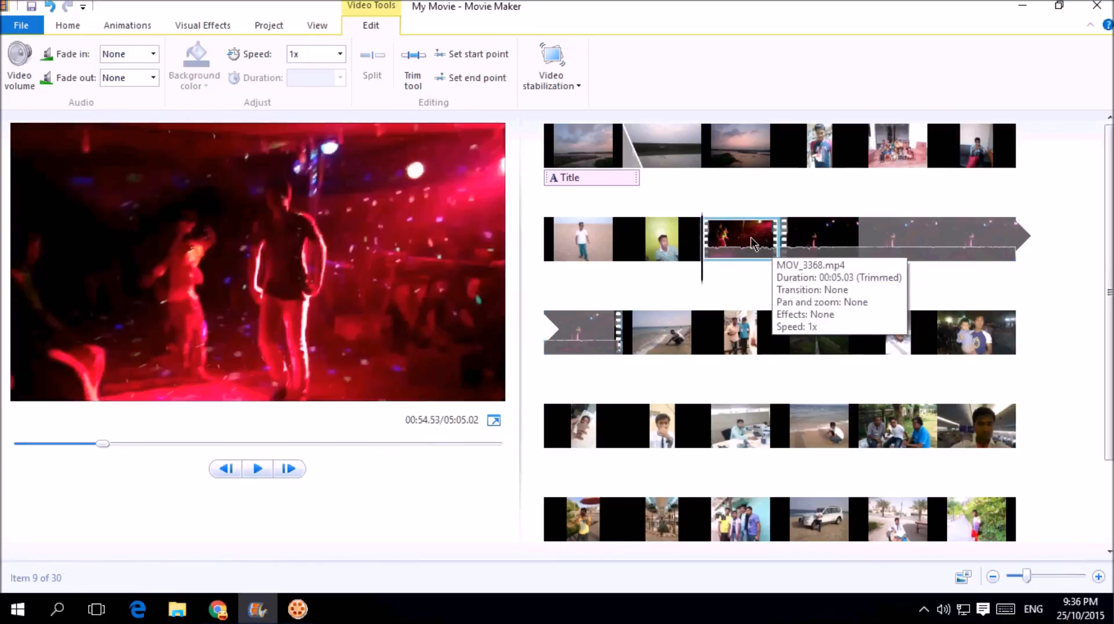
pyautogui.click(784, 246)
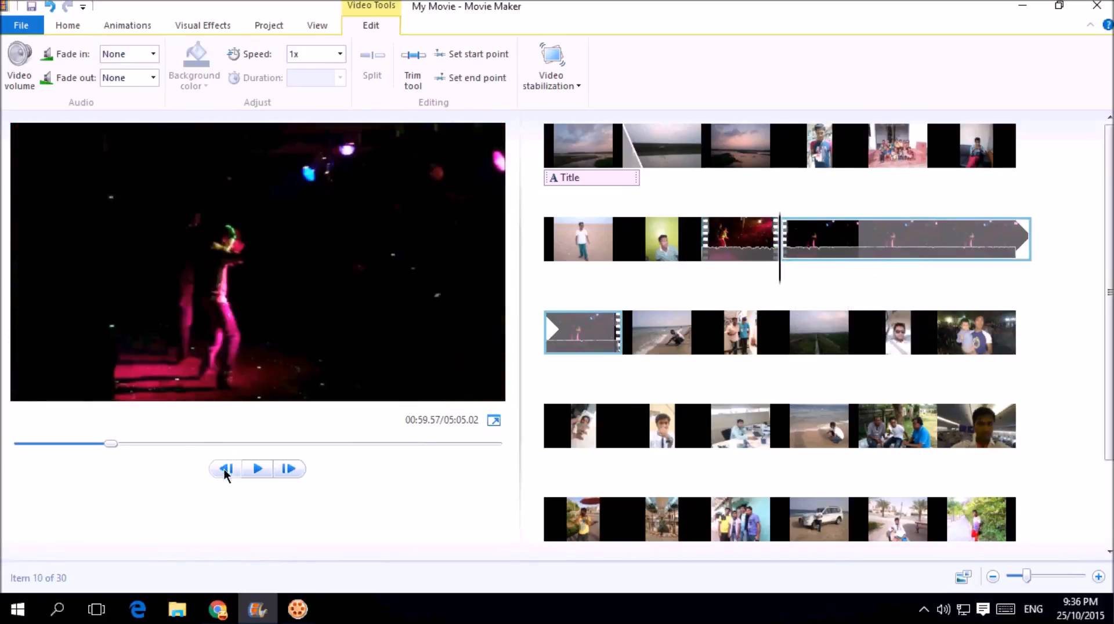
pyautogui.click(256, 468)
pyautogui.click(258, 469)
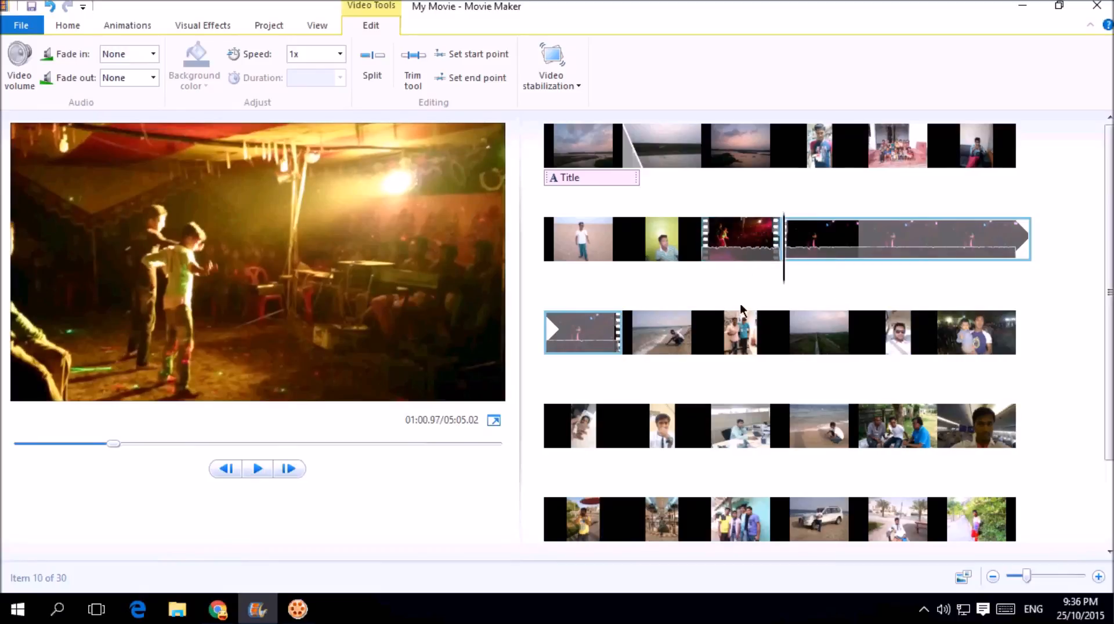
# Remove the short first part of the split dance video from the storyboard.
pyautogui.click(760, 249)
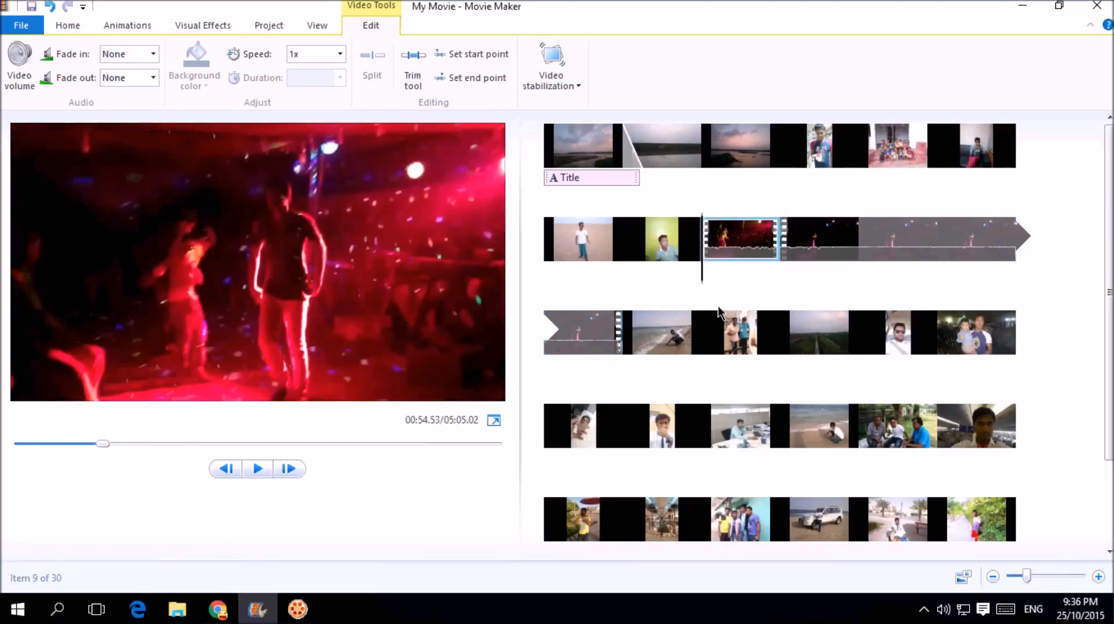
pyautogui.rightClick(734, 235)
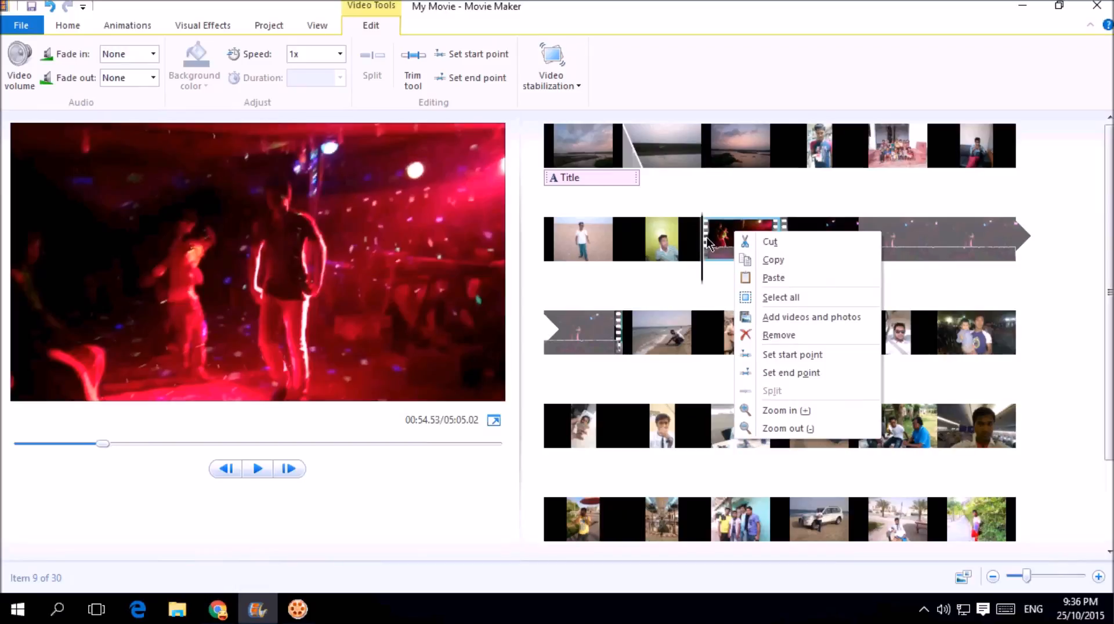
pyautogui.click(778, 339)
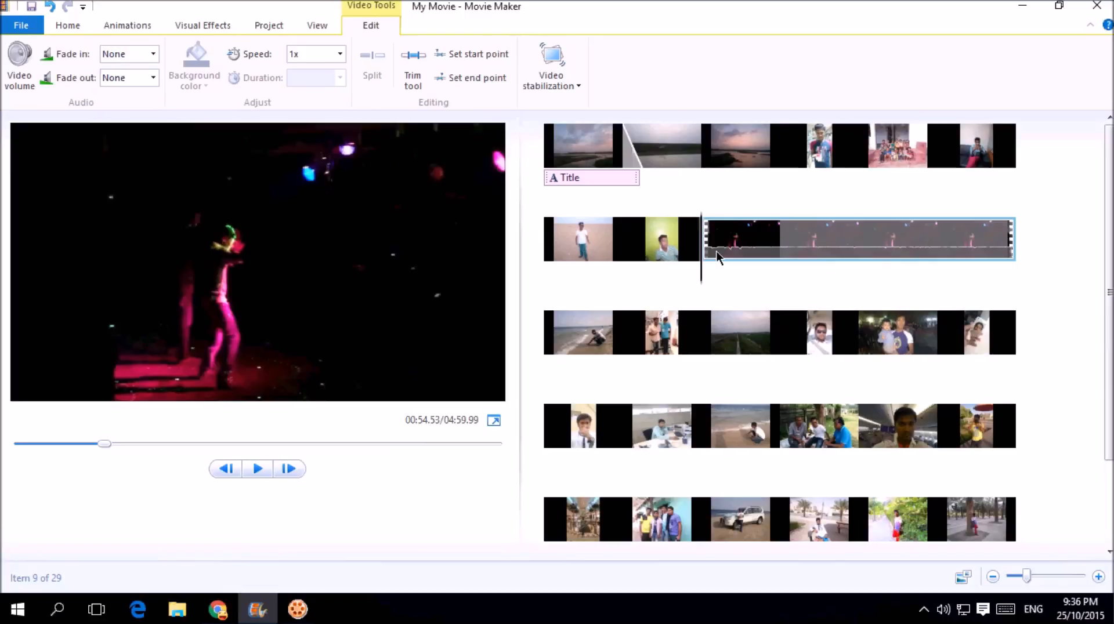
# Preview the remaining dance video and split it at 01:20.60.
pyautogui.click(257, 468)
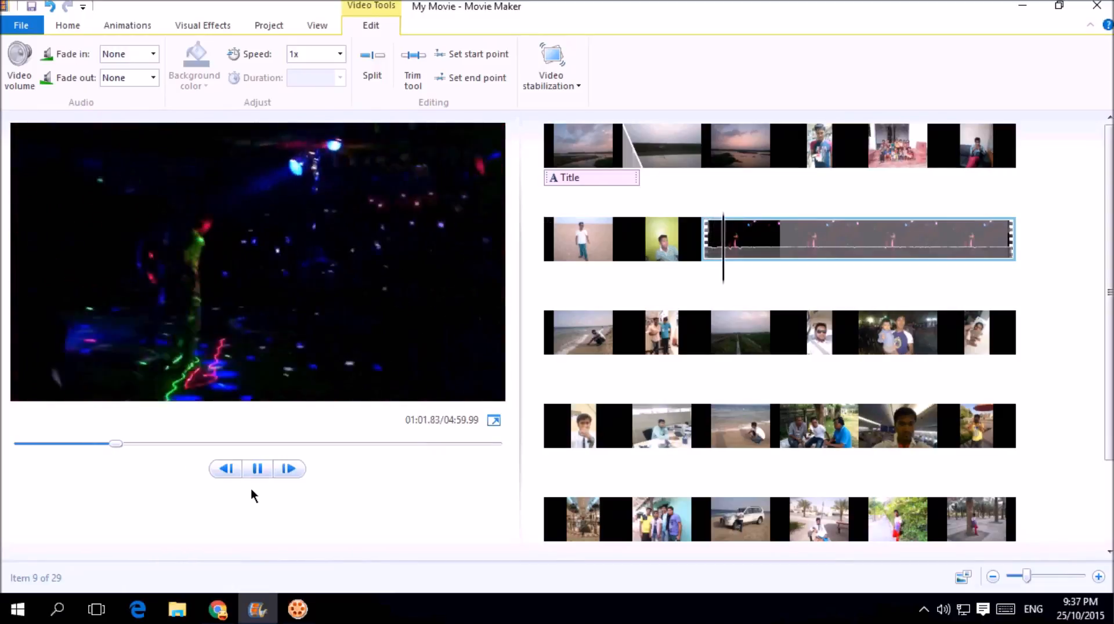
pyautogui.click(260, 471)
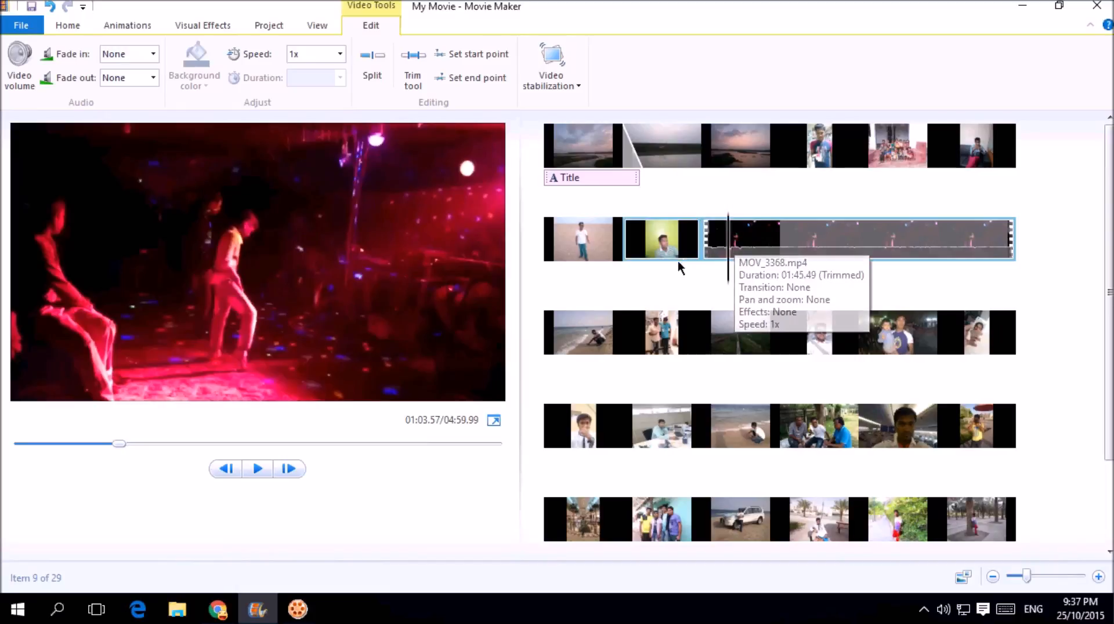
pyautogui.moveTo(728, 273); pyautogui.dragTo(780, 293)
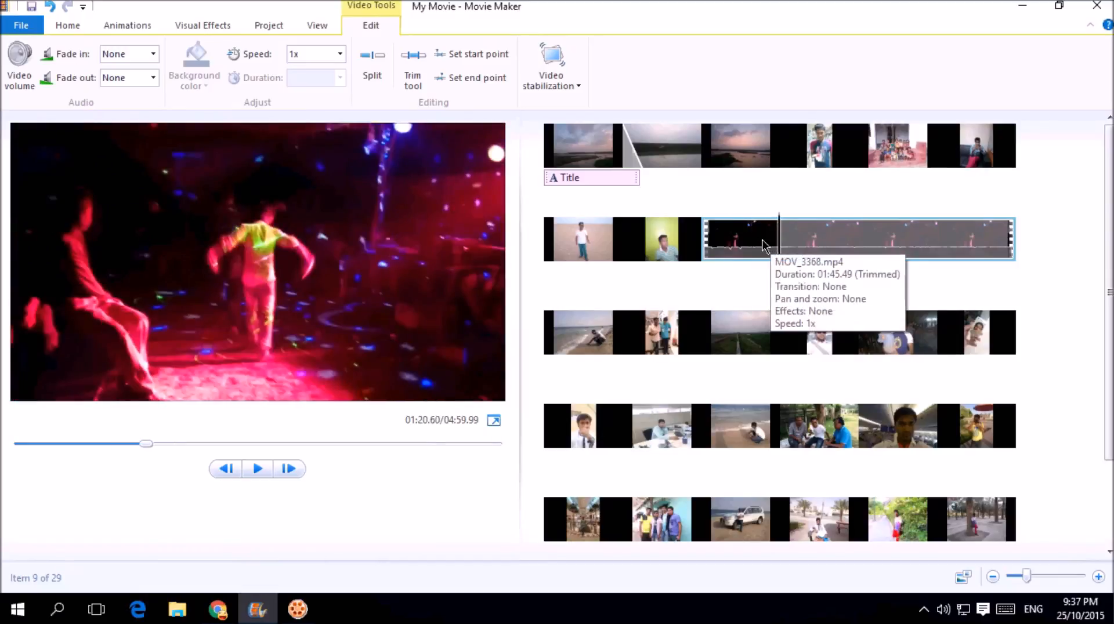
pyautogui.click(366, 63)
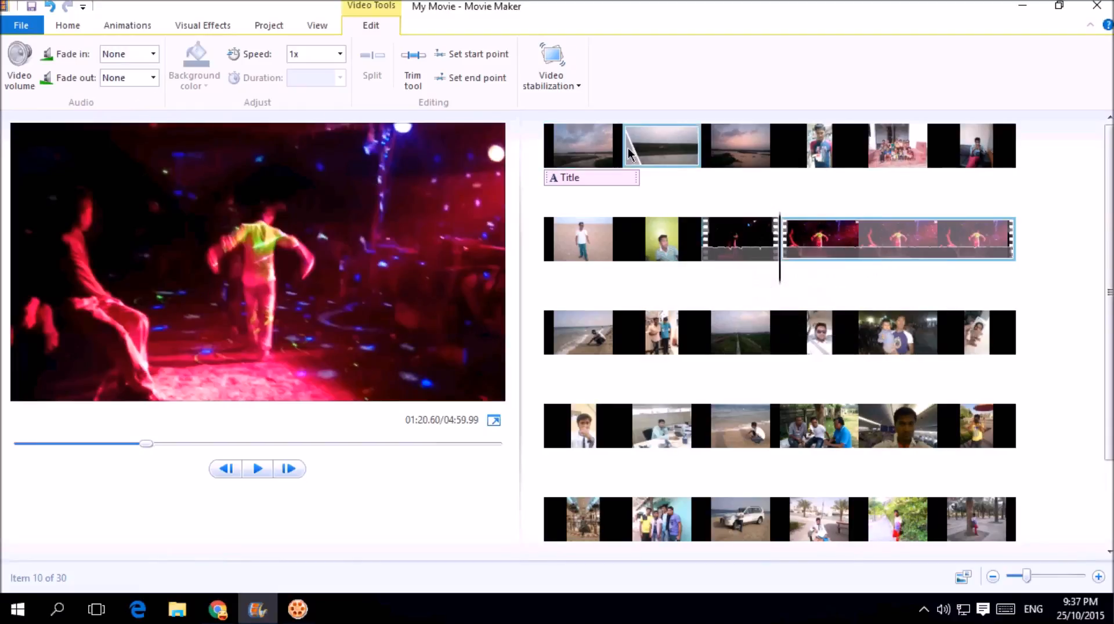
# Take a snapshot of the frame at 01:20.60 and save it into the project.
pyautogui.click(67, 26)
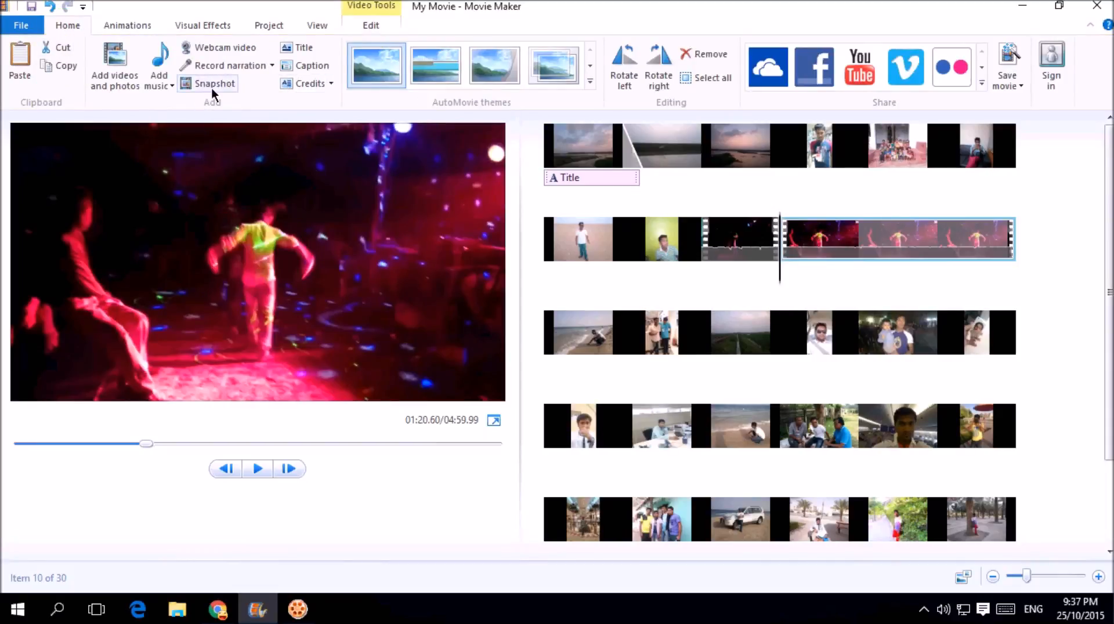
pyautogui.click(215, 87)
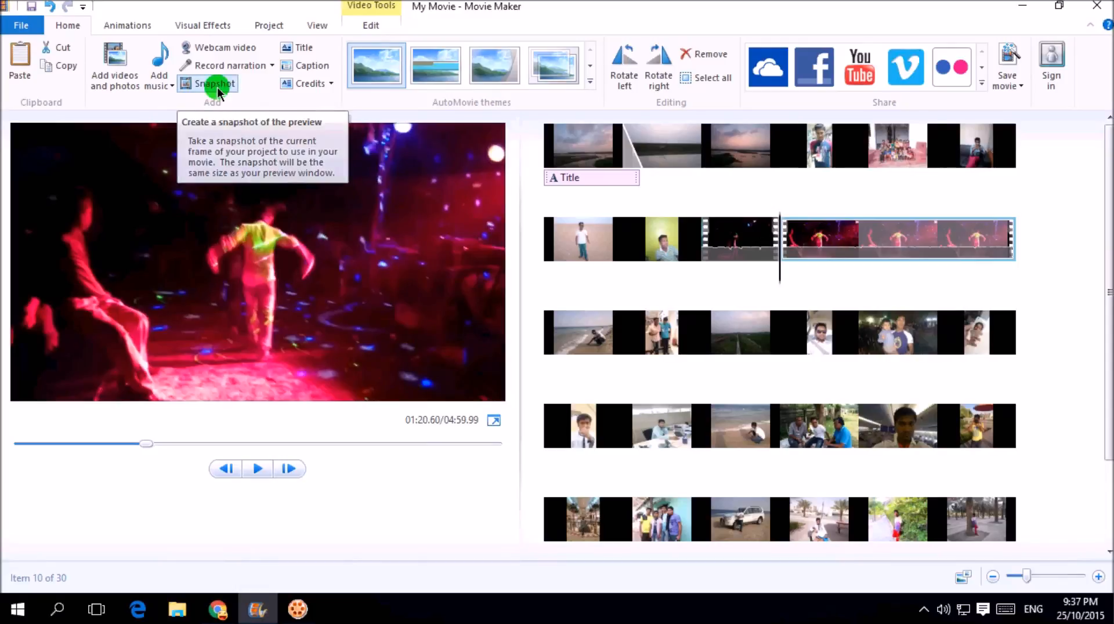
pyautogui.click(417, 363)
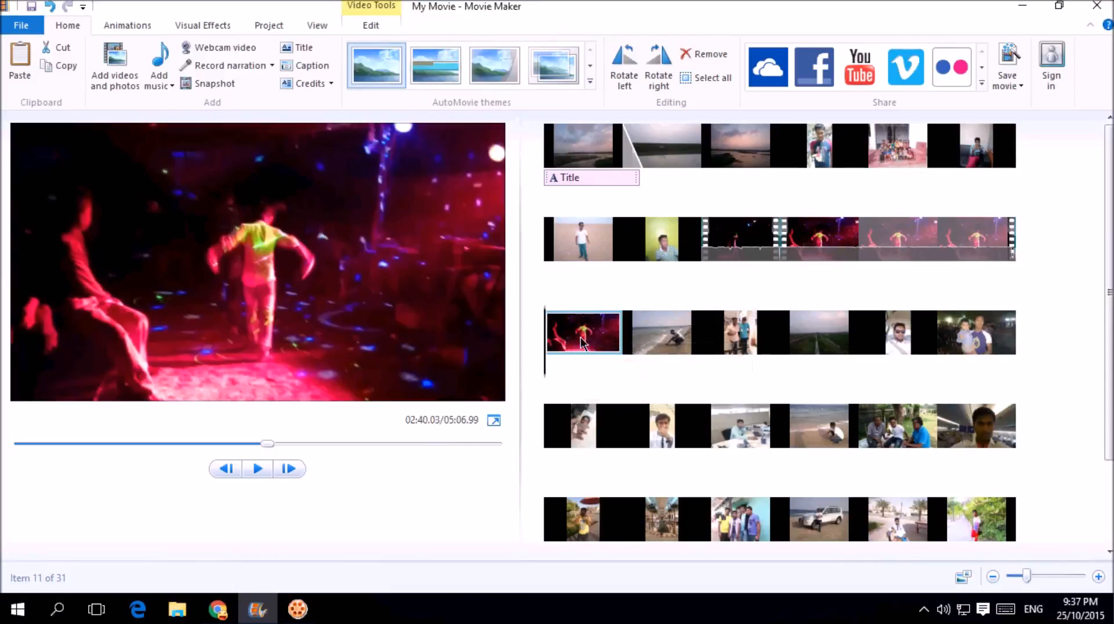
# Move the snapshot image between the two parts of the split dance video.
pyautogui.press('Left')
pyautogui.click(568, 336)
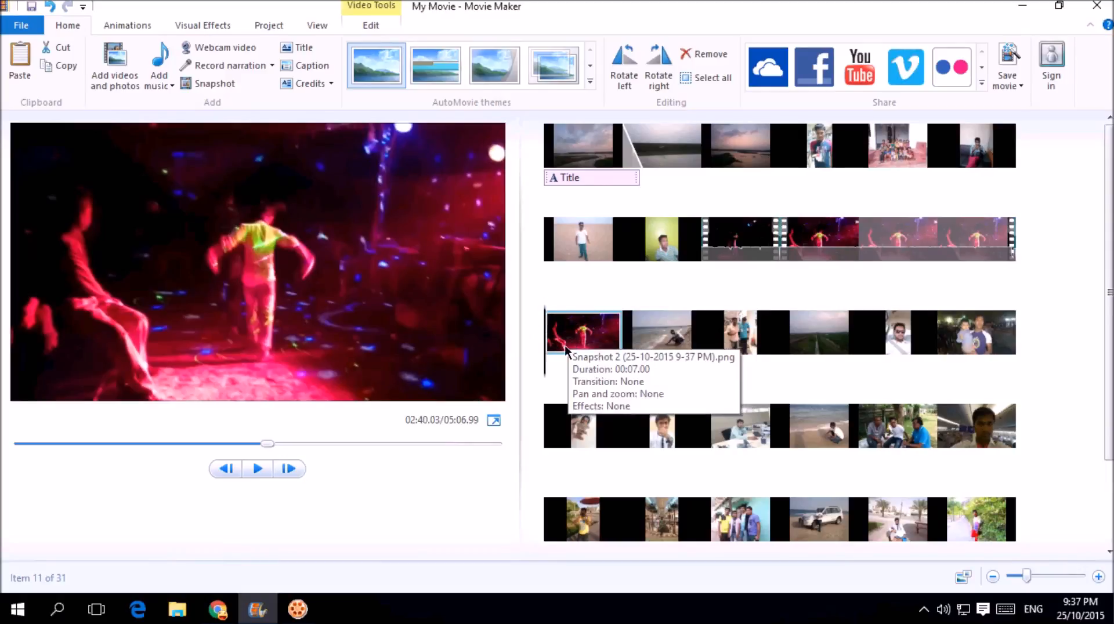
pyautogui.moveTo(567, 347); pyautogui.dragTo(751, 267)
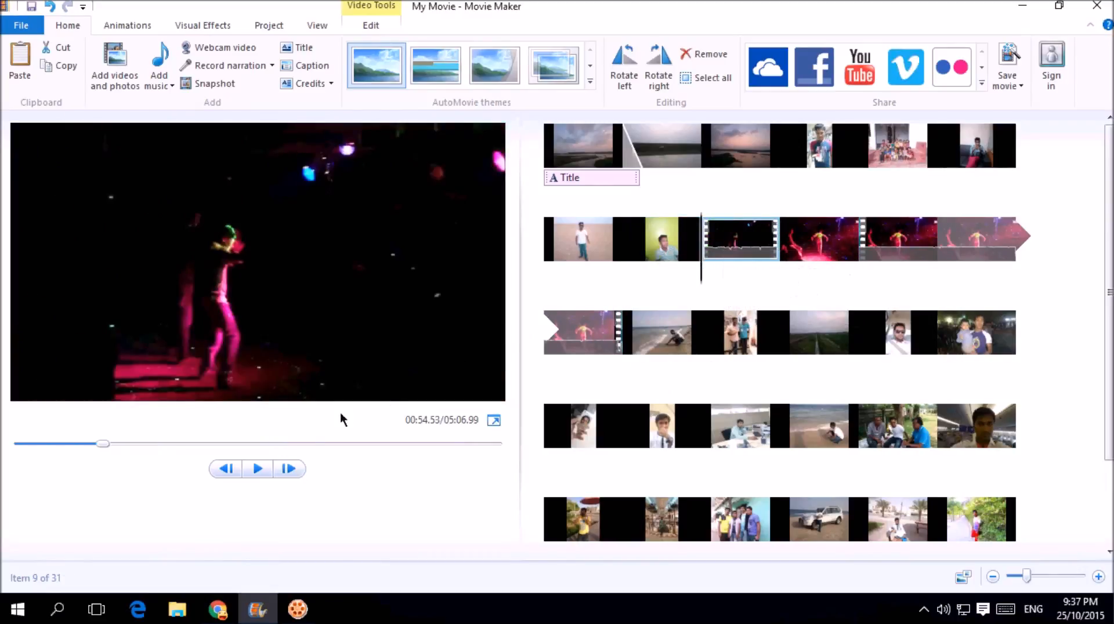
# Play the movie from the first dance part through the inserted snapshot into the second part, skipping ahead within the first part.
pyautogui.click(253, 471)
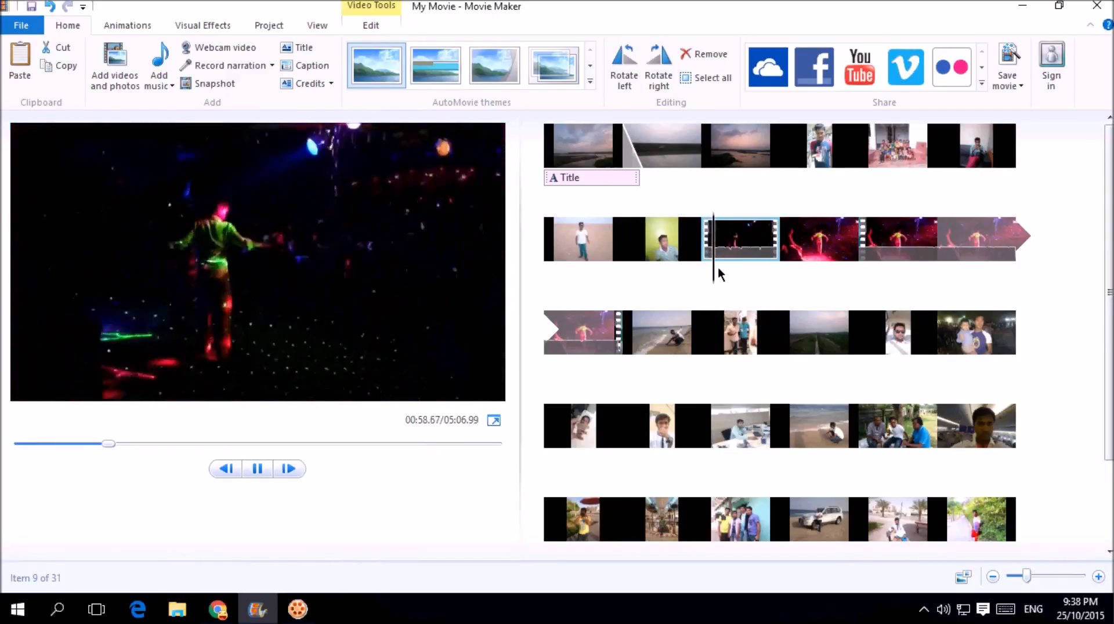
pyautogui.moveTo(720, 283); pyautogui.dragTo(751, 288)
pyautogui.click(258, 469)
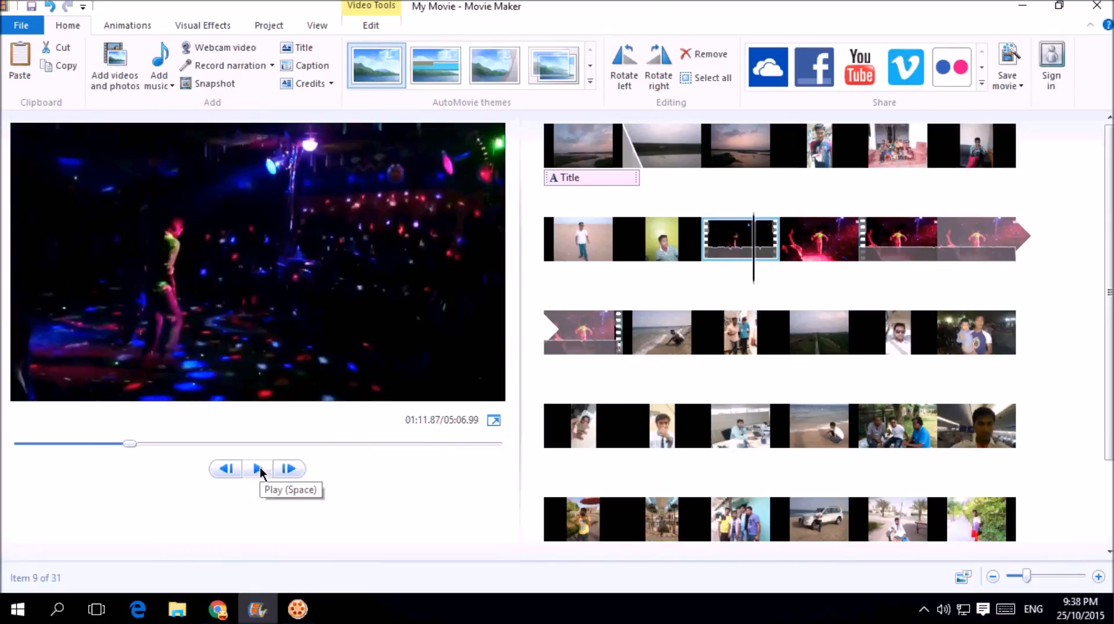
pyautogui.click(255, 468)
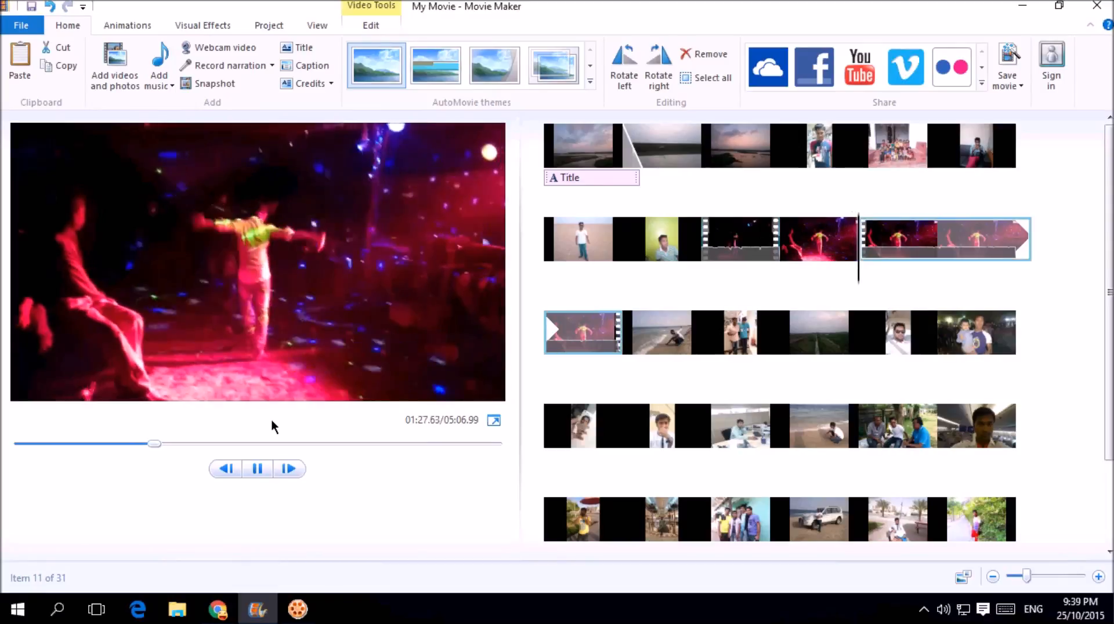
pyautogui.click(258, 468)
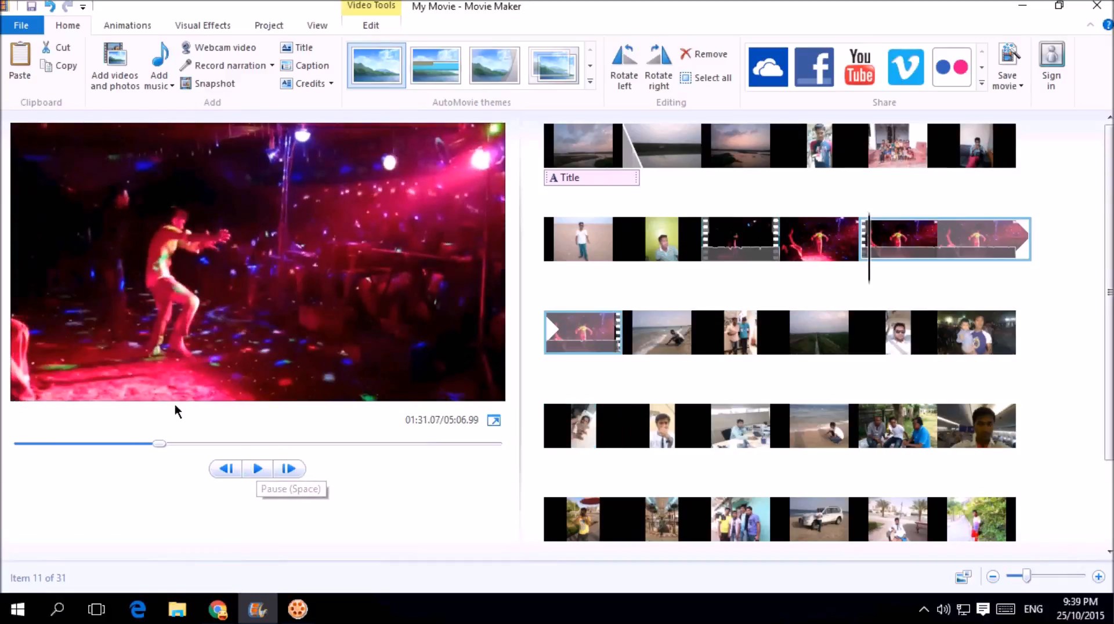